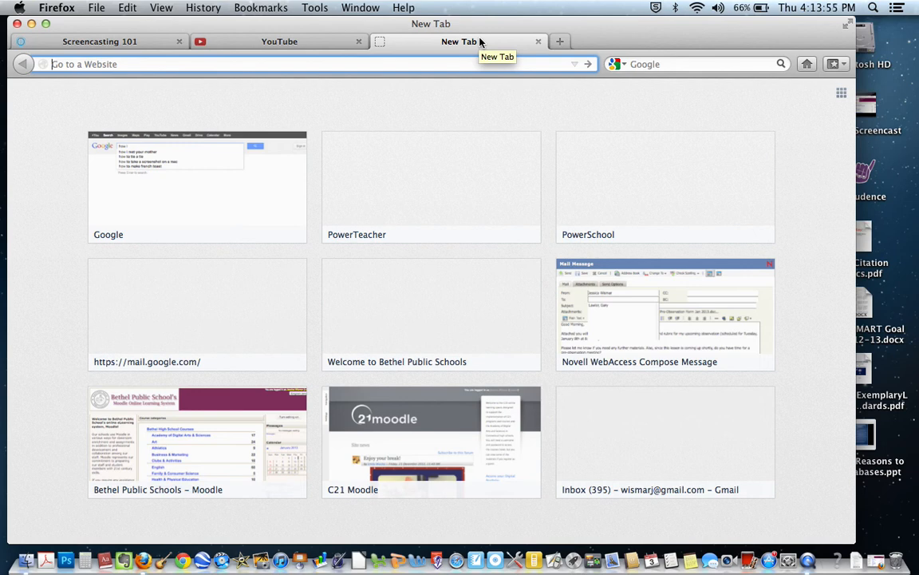
Step: Open screencastomatic.com in the empty browser tab
text(scr)
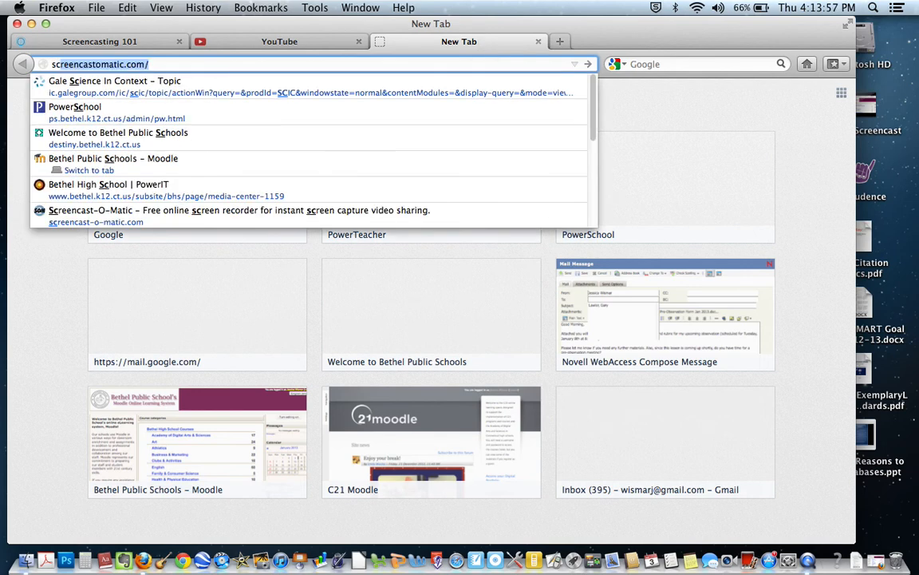
text(eencast)
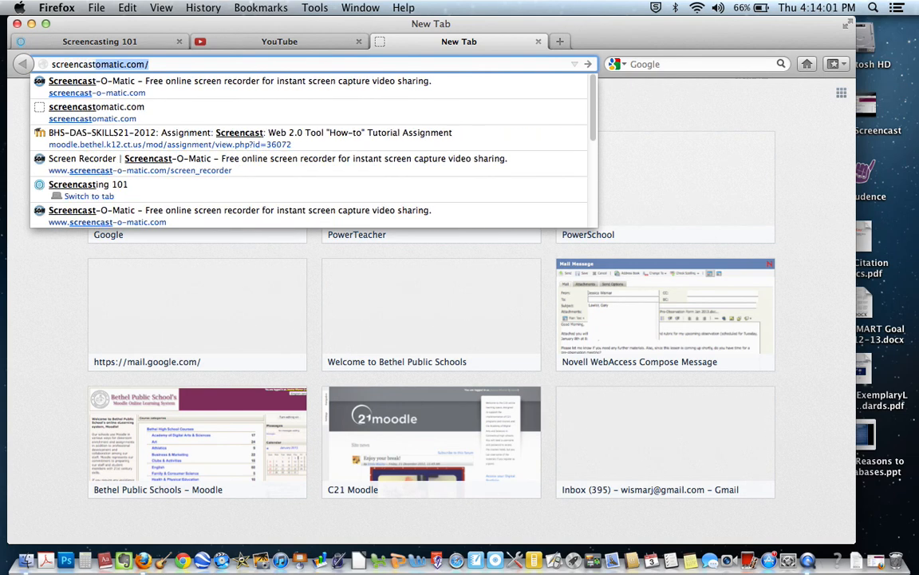
text(omatic.com)
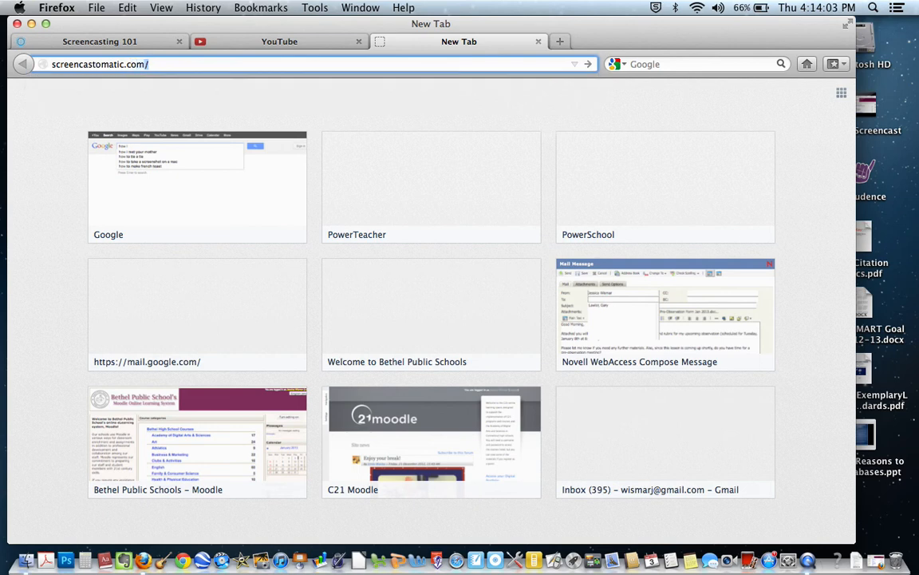
key(Return)
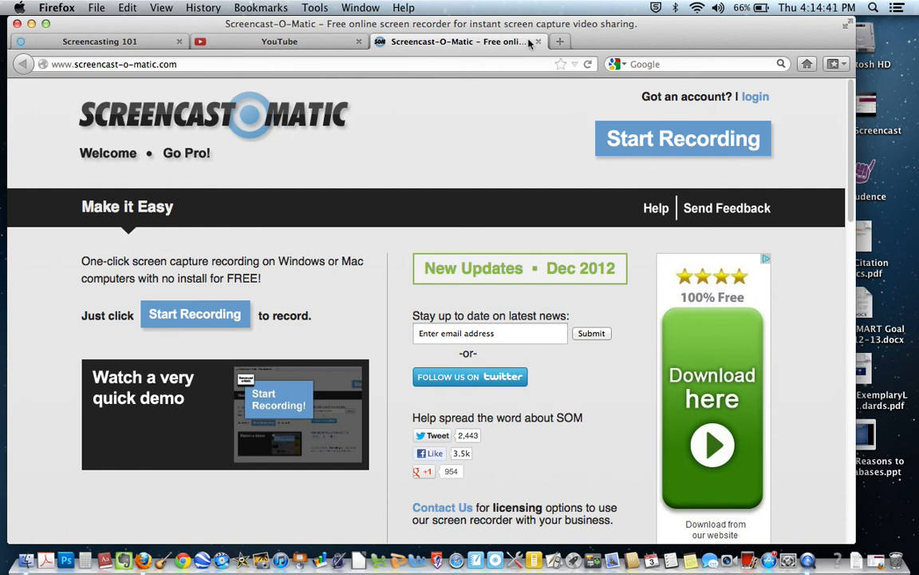
Step: Check the login and registration page, return to the home page, and launch the screen recorder with its applet allowed
click(752, 97)
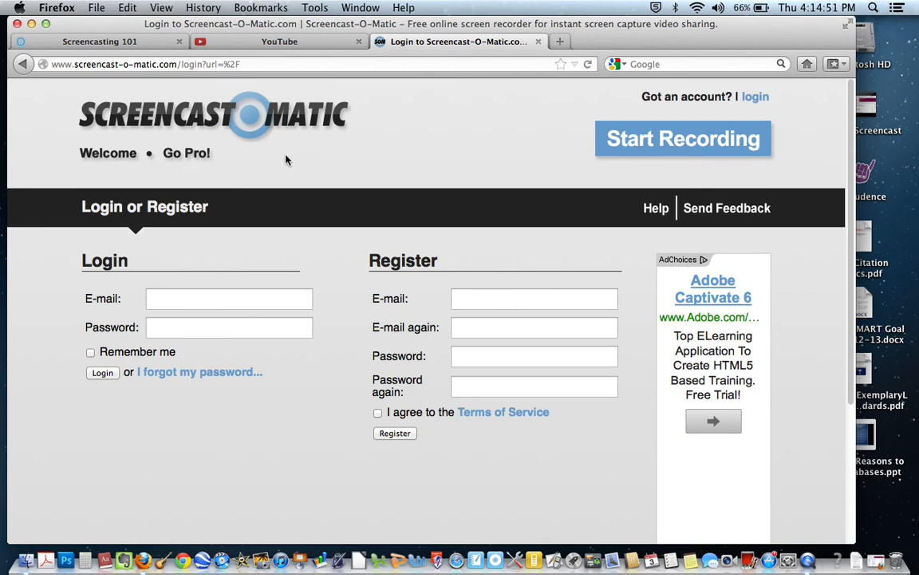
click(22, 64)
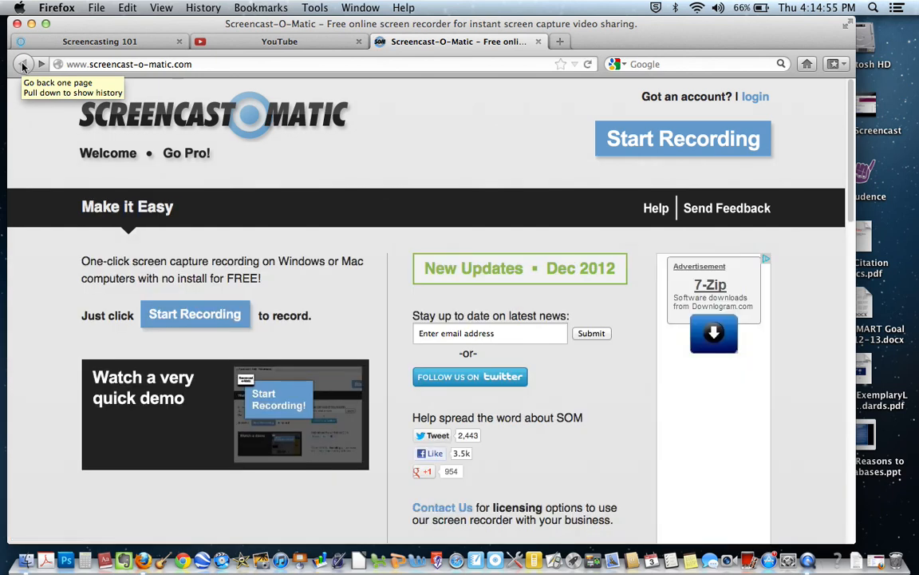
click(677, 142)
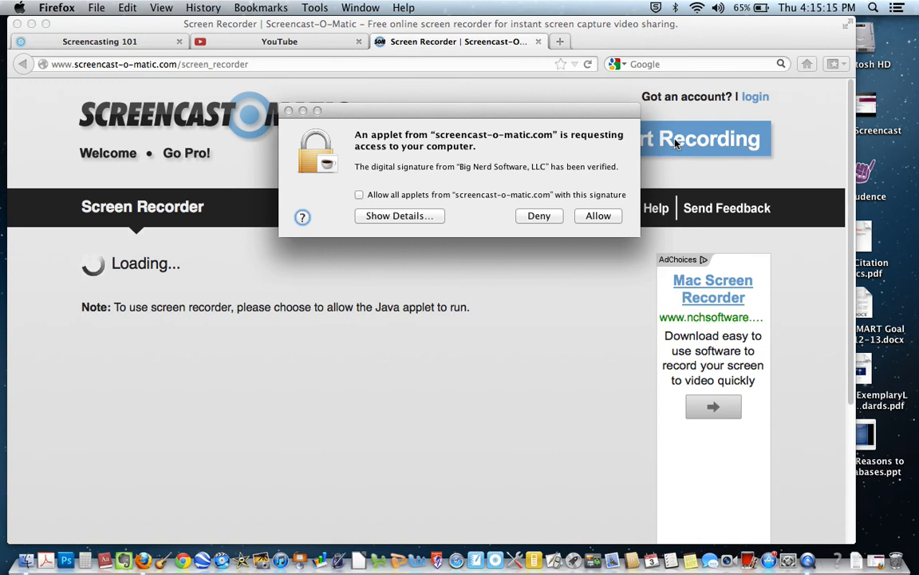
click(608, 220)
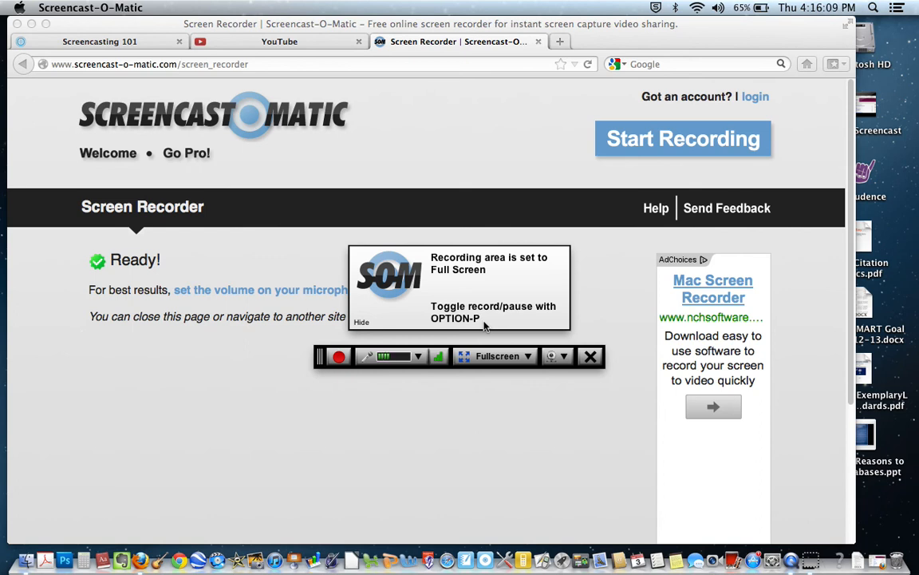
Step: Review the recording size presets and set the recording area to 640 x 480
click(525, 356)
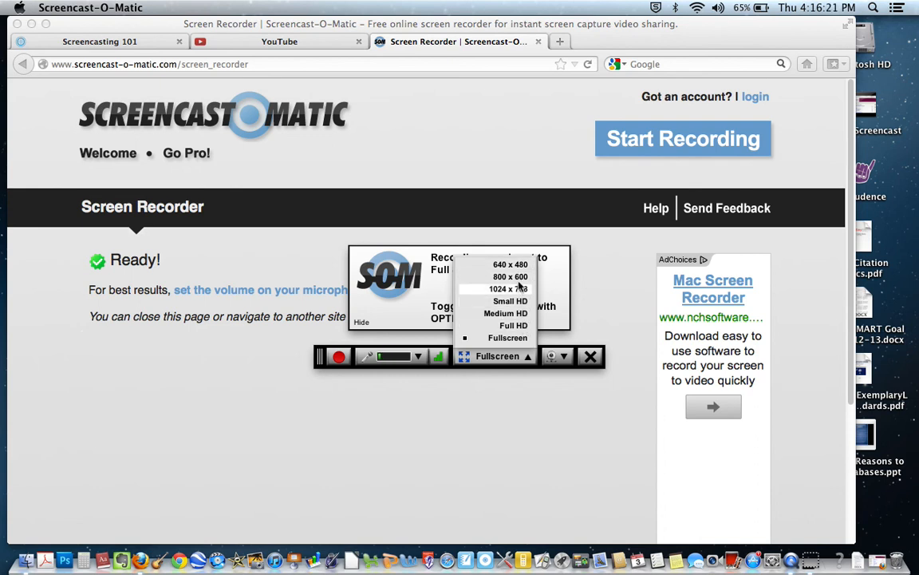
click(527, 357)
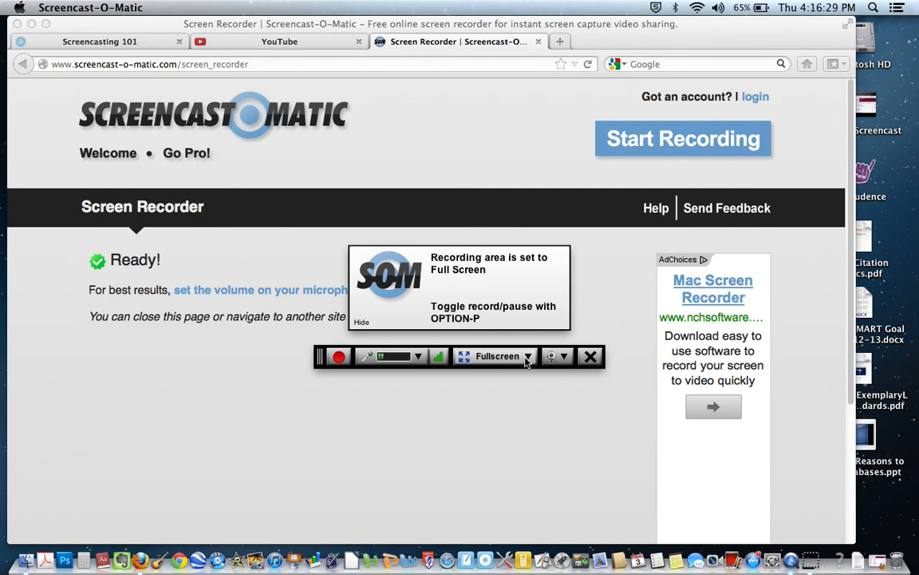
click(526, 357)
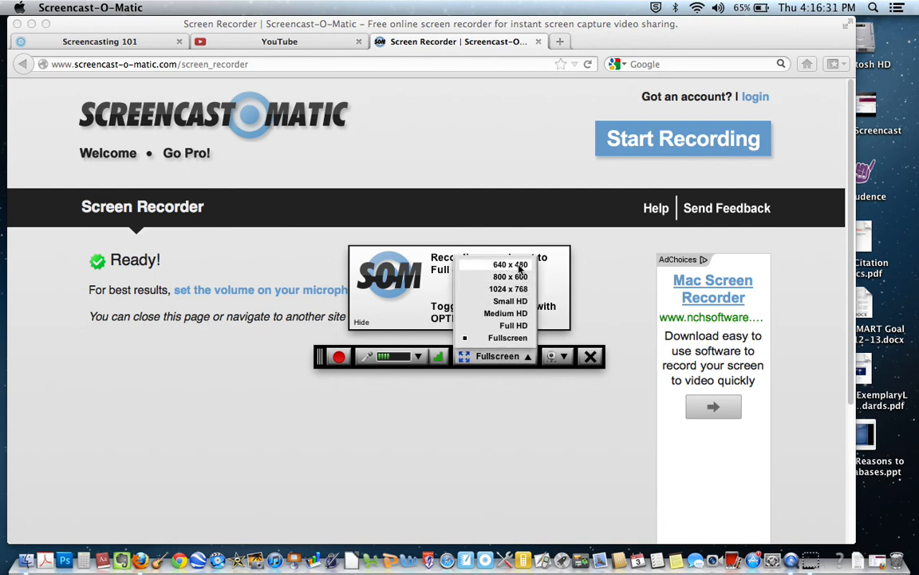
click(517, 265)
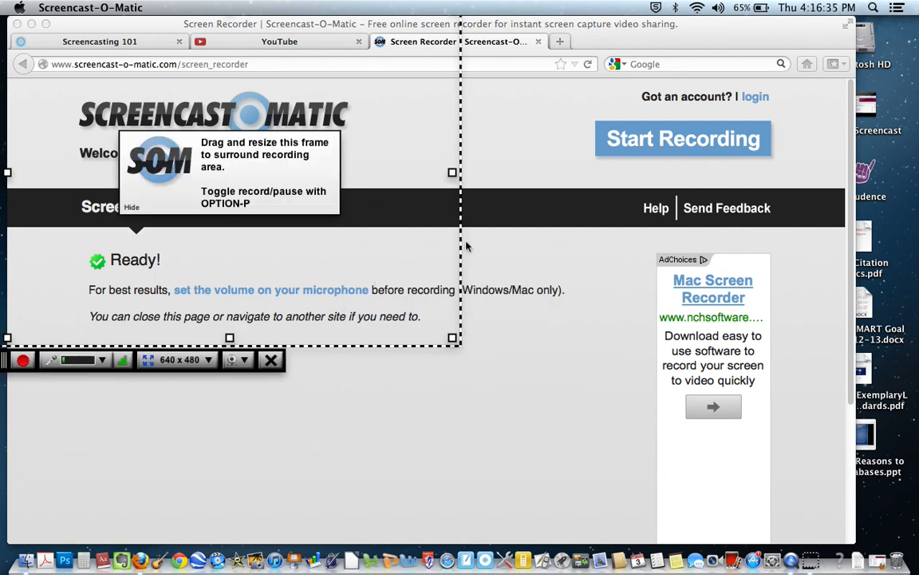
Step: Set the recording area to 800 x 600 and resize its frame by hand to about 818 x 584
click(207, 365)
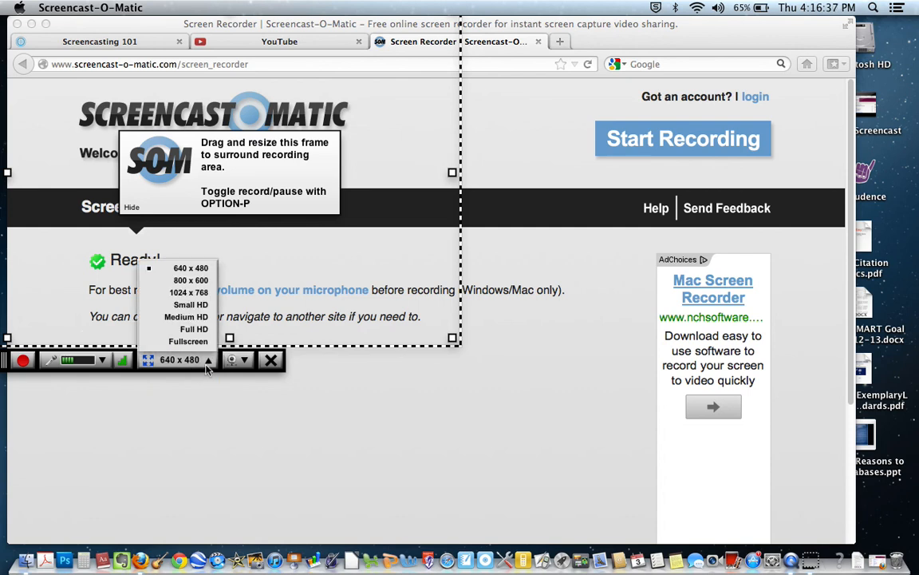
click(199, 285)
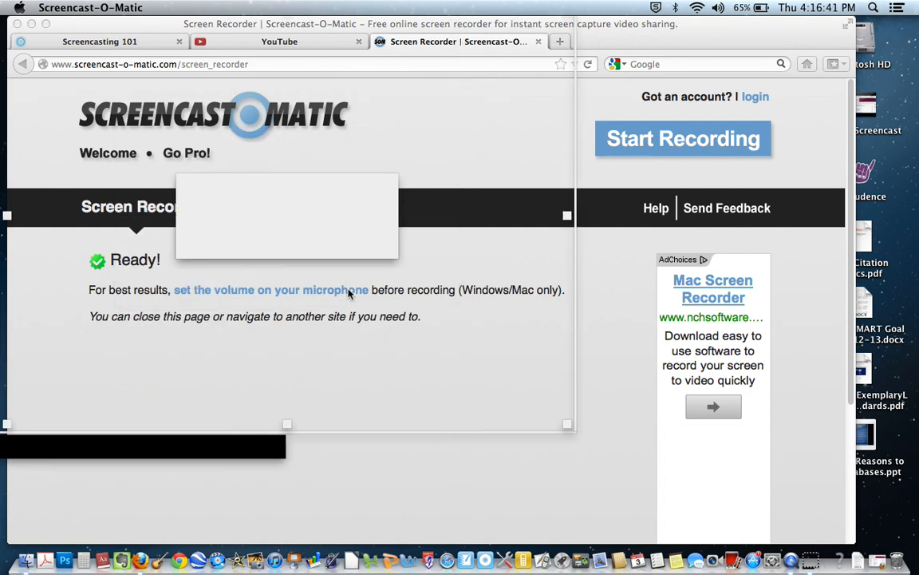
mouse_move(567, 424)
mouse_down()
mouse_move(643, 457)
mouse_move(630, 391)
mouse_move(580, 414)
mouse_up()
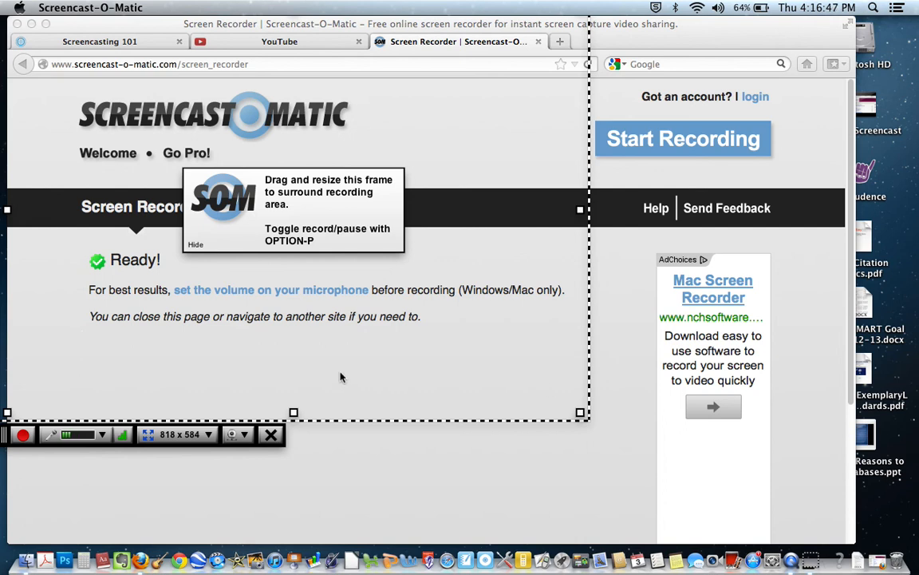
Step: Return the recording area to the 640 x 480 preset
click(209, 436)
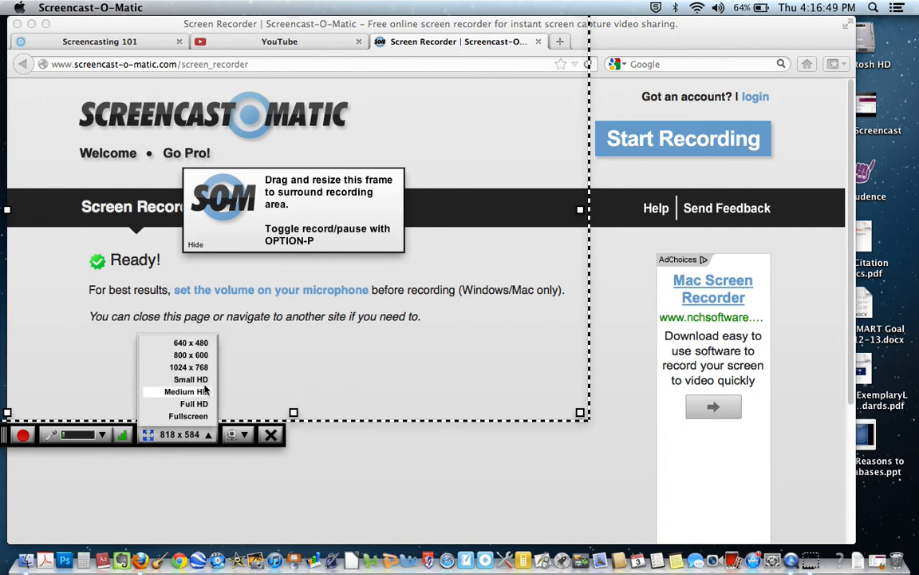
click(189, 343)
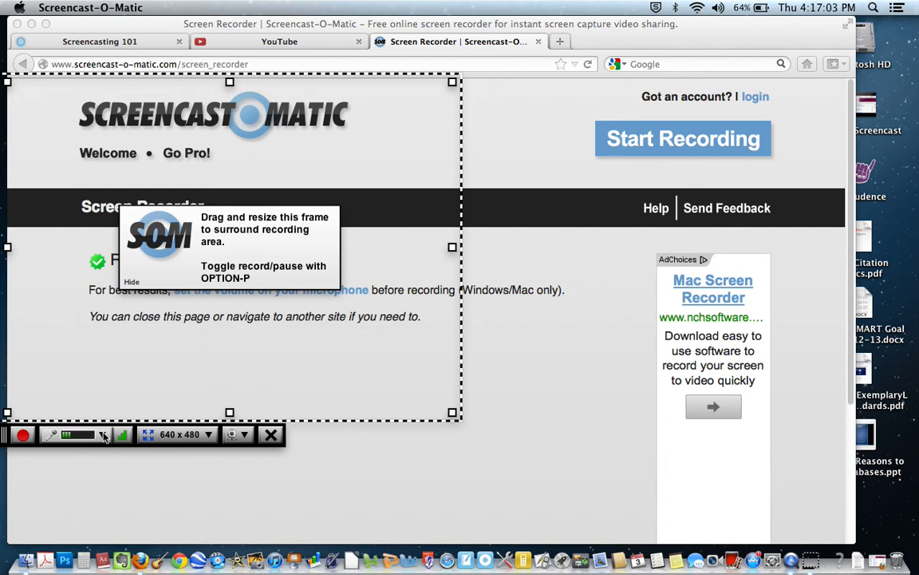
Step: Keep the built-in microphone as the audio source, auto-adjust its volume and accept the setting
click(71, 435)
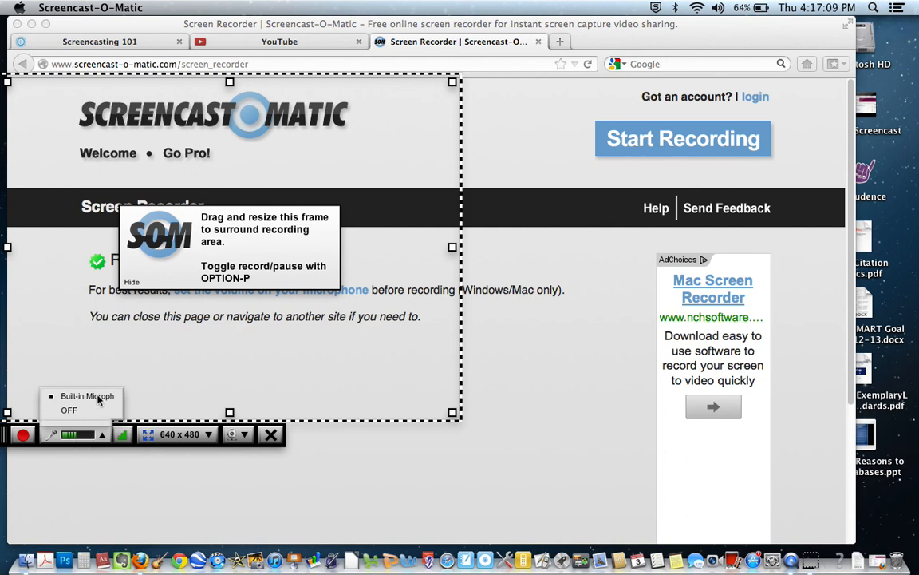
click(102, 435)
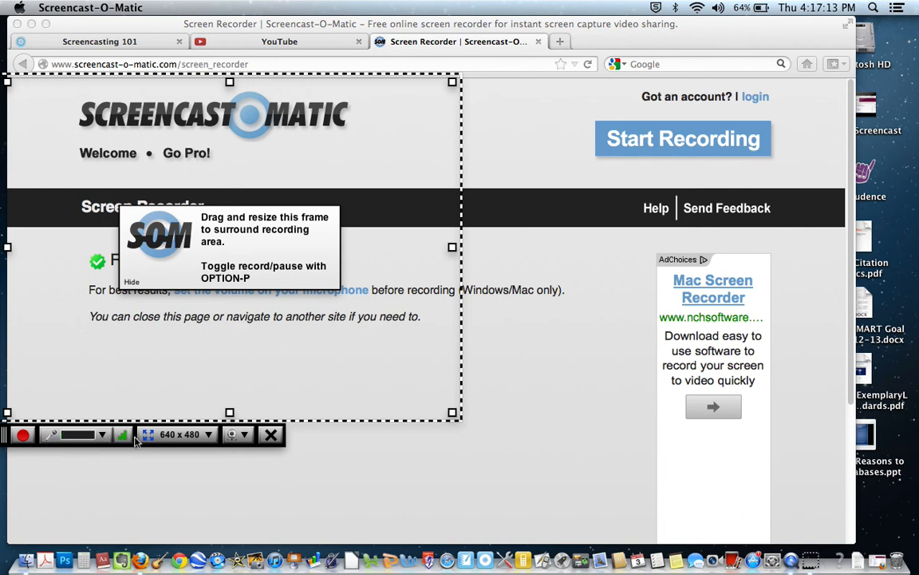
click(123, 435)
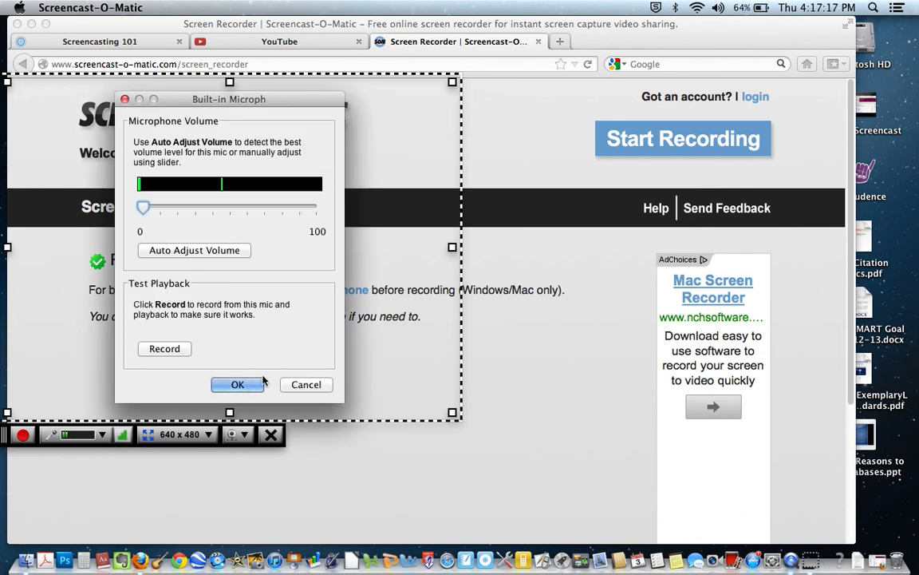
click(217, 252)
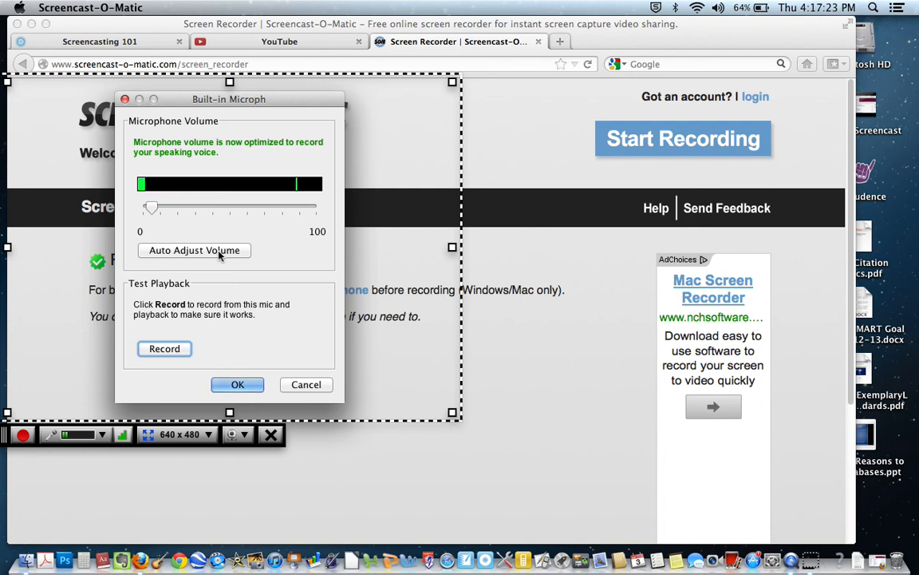
click(239, 384)
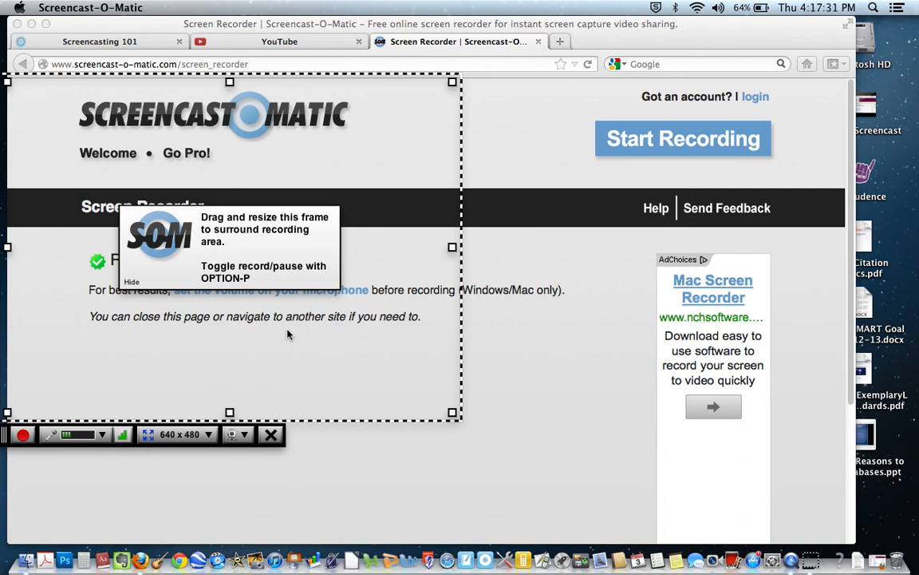
Step: Check the available webcam sources and leave the webcam off
click(246, 437)
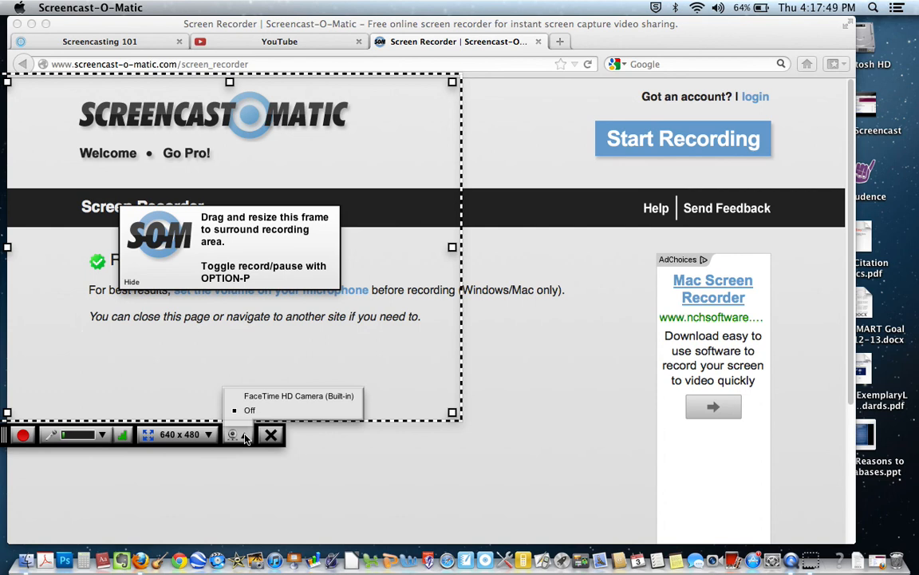
click(245, 436)
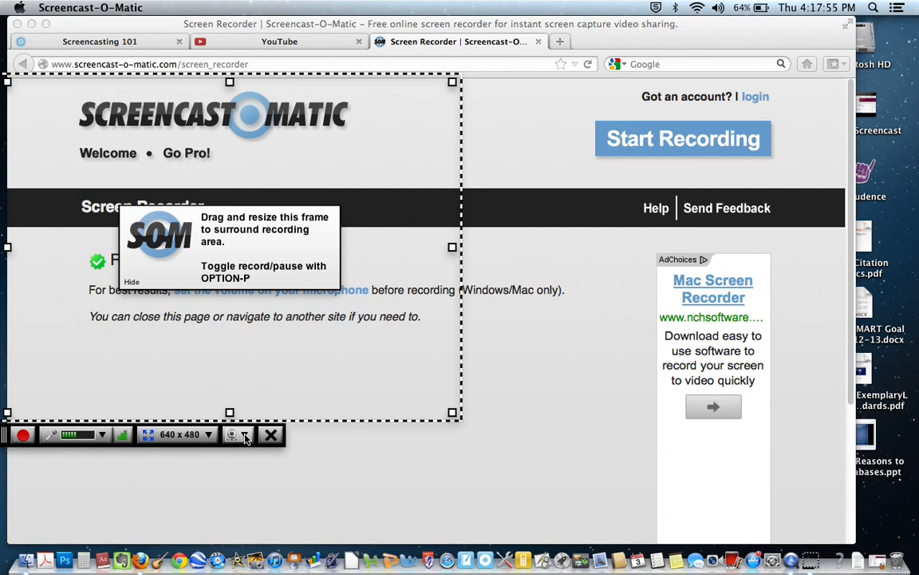
Step: Record the framed screen area, pausing and resuming once, and finish the recording to reach its preview
click(25, 437)
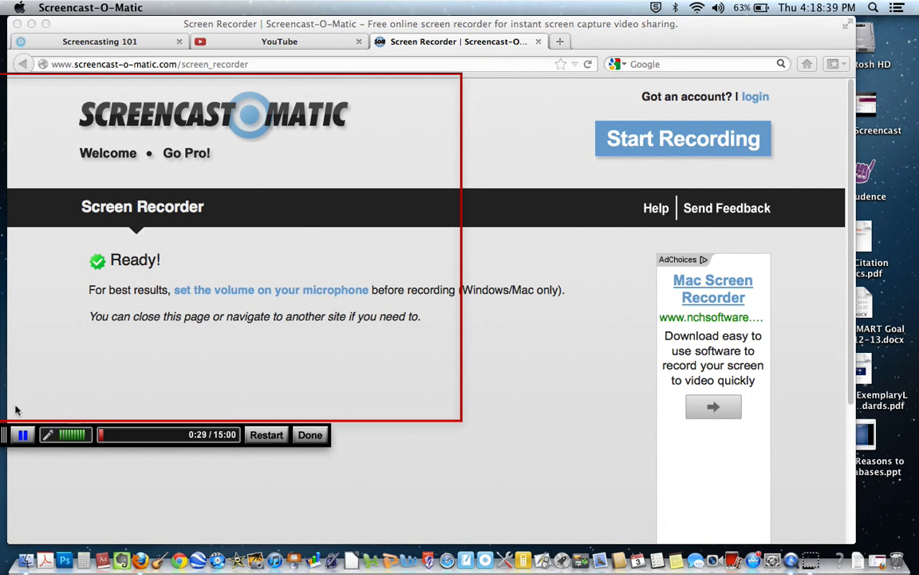
click(29, 436)
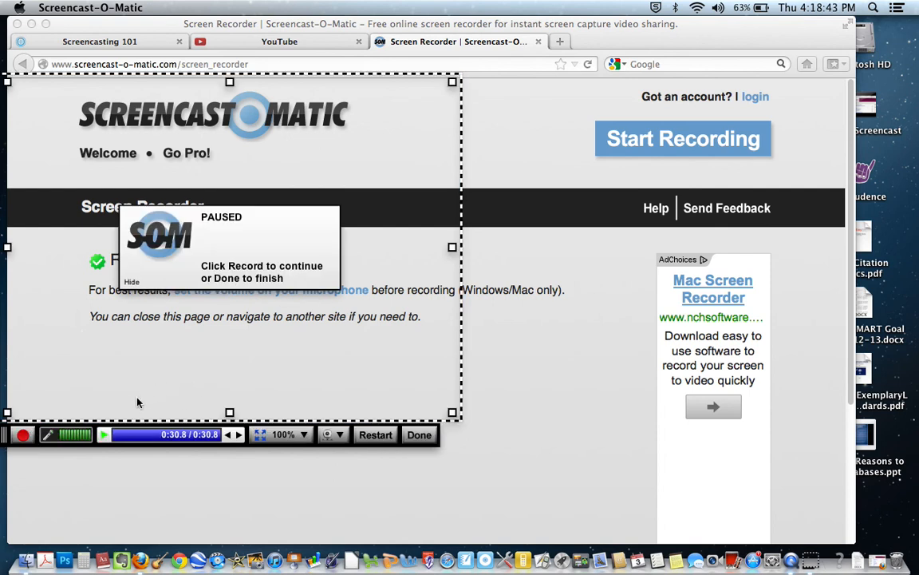
click(21, 441)
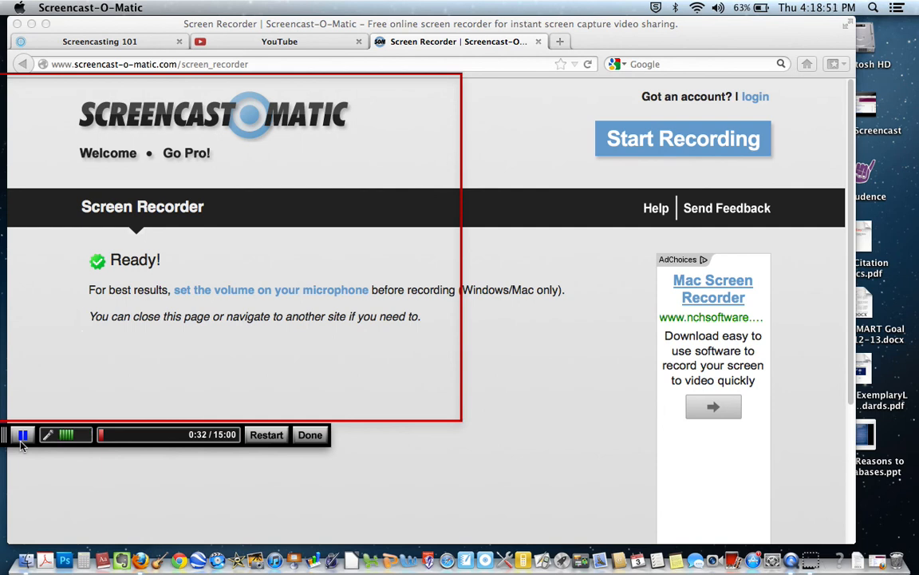
click(317, 438)
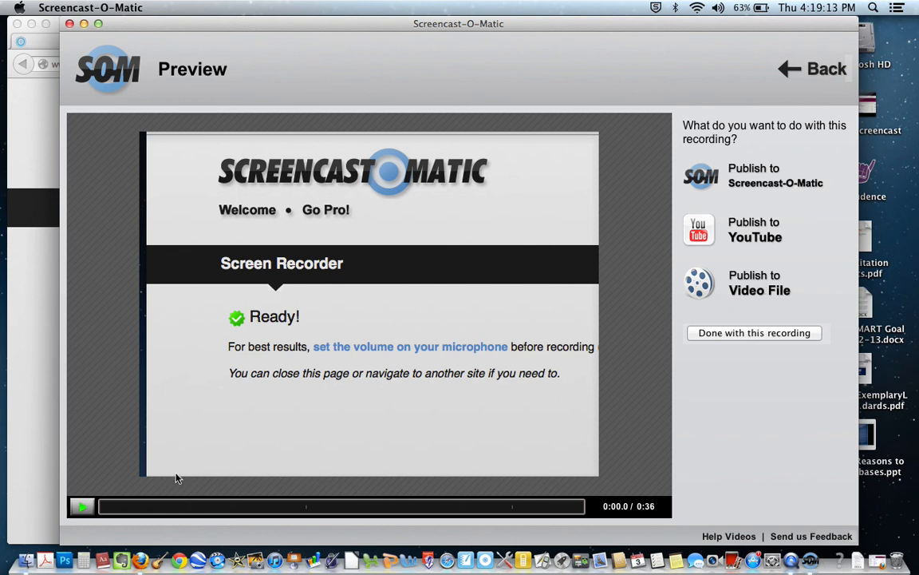
Step: Play the first few seconds of the finished recording in the preview and pause it
click(240, 478)
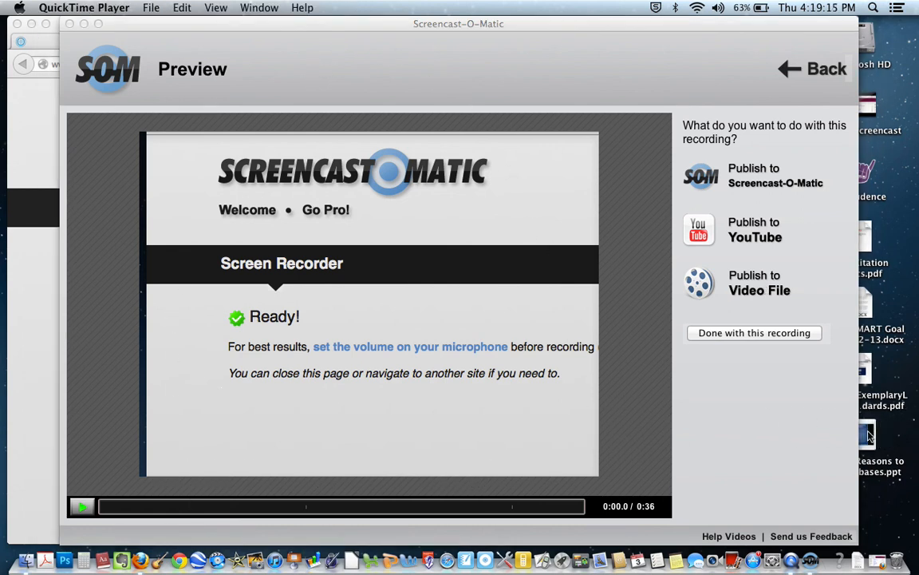
click(672, 391)
click(80, 507)
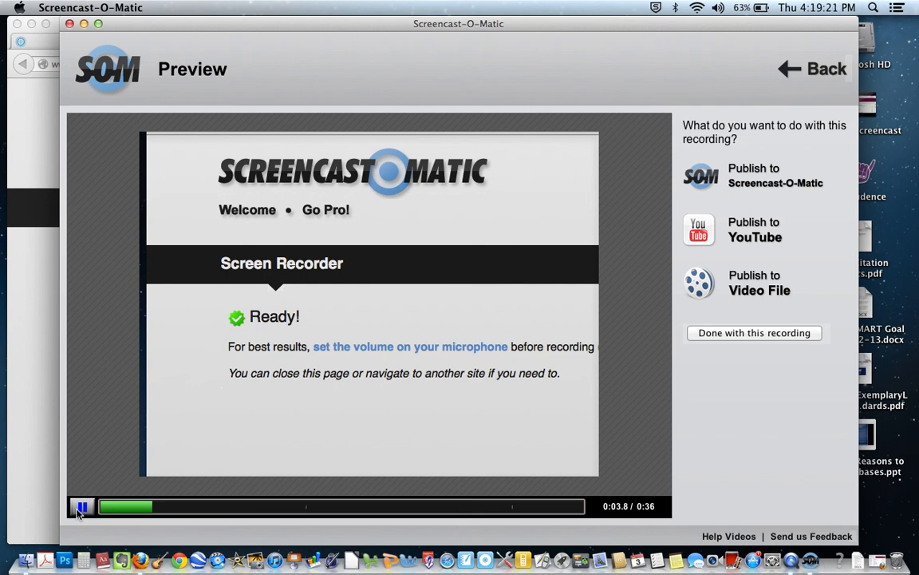
click(80, 508)
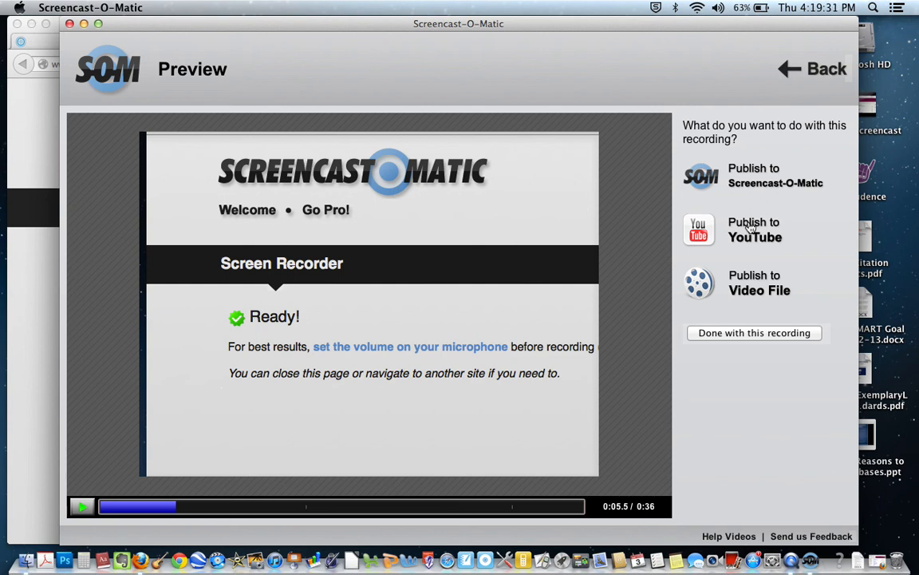
Step: Choose to publish the recording as a full-size (640x480) Quicktime (MP4) video file and open the save dialog
click(754, 277)
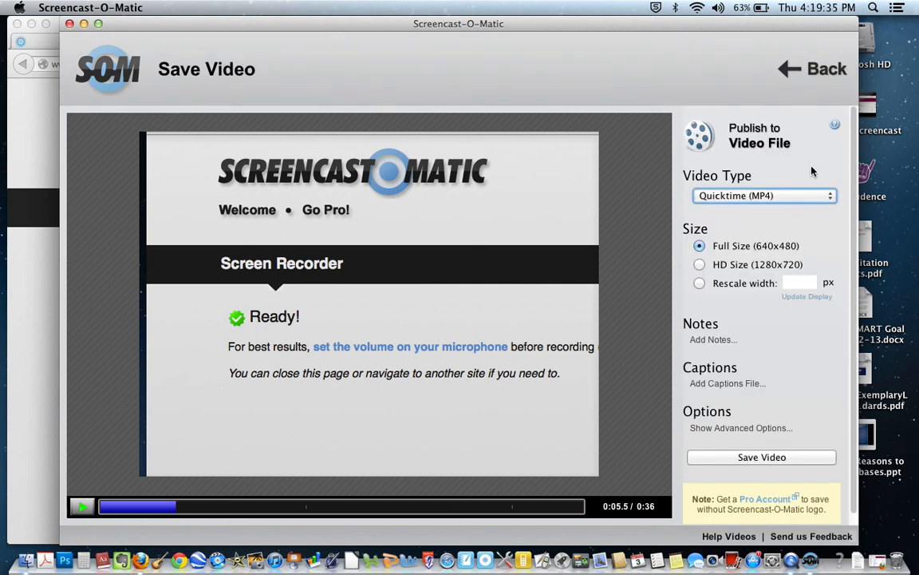
drag(626, 24, 649, 12)
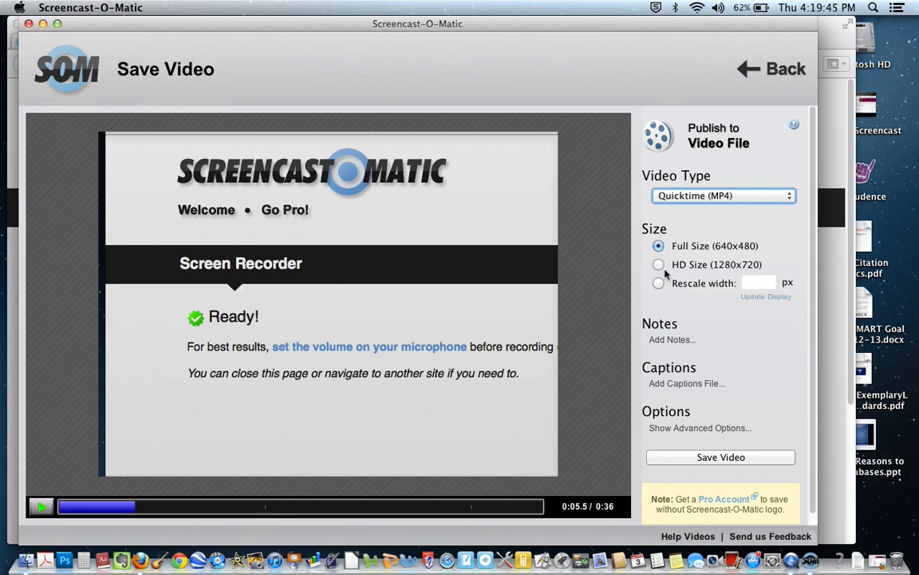
click(703, 460)
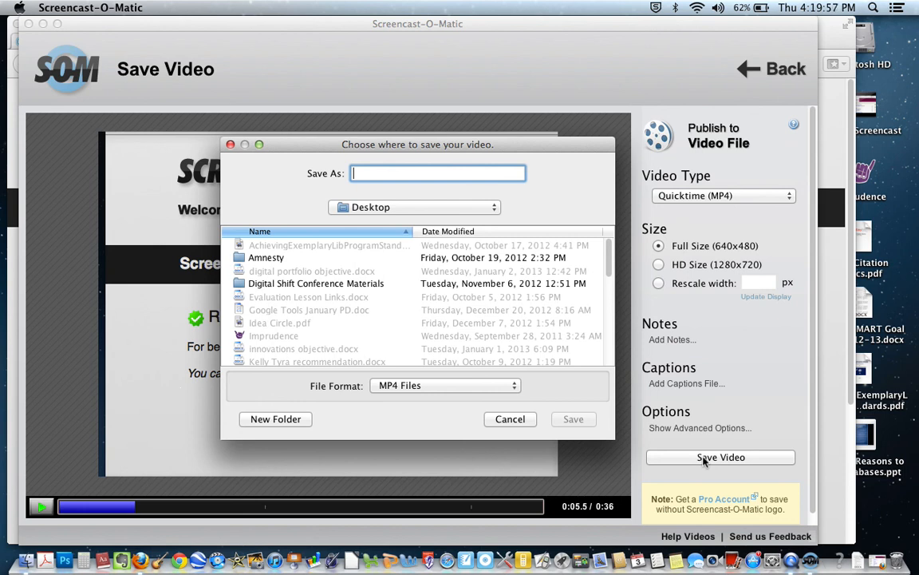
Step: Save the video as an MP4 file on the Desktop, named with the author's surname followed by "Screencast 2"
click(461, 207)
click(464, 207)
click(445, 172)
text(test v)
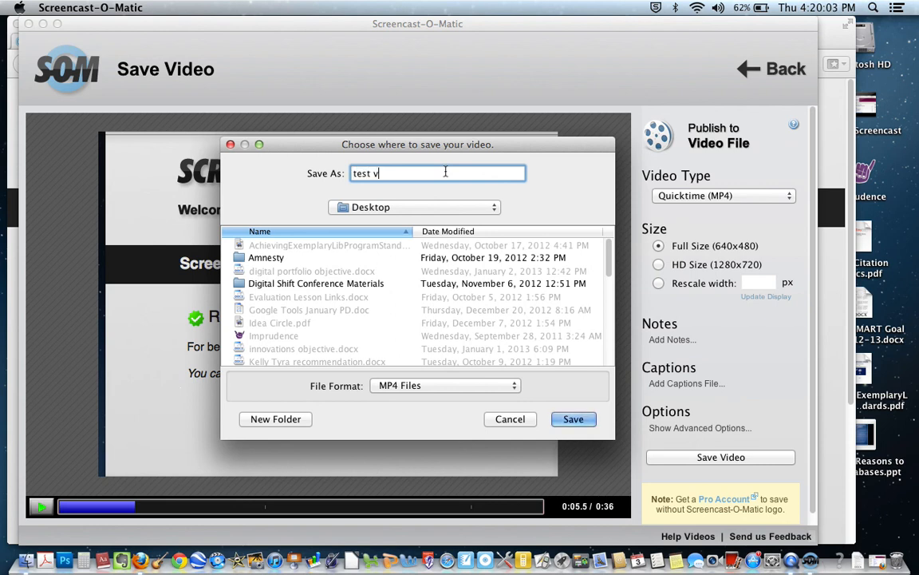
key(BackSpace)
key(BackSpace)
key(BackSpace)
key(BackSpace)
key(BackSpace)
key(BackSpace)
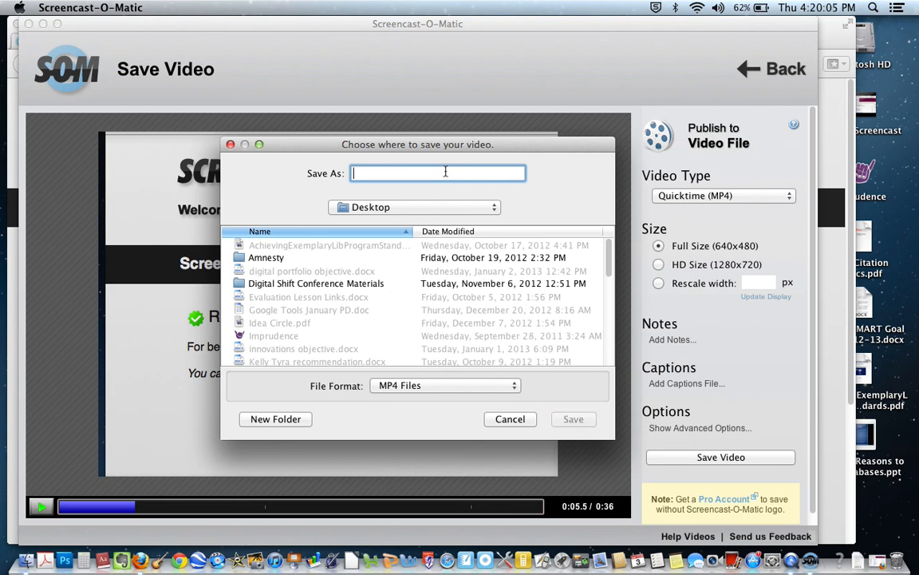
text(Wismar S)
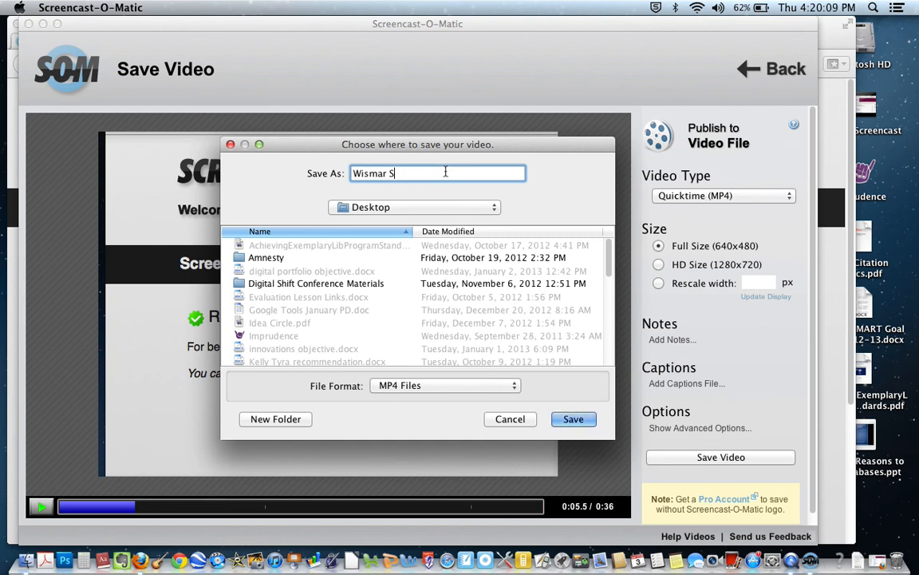
text(creencast 2)
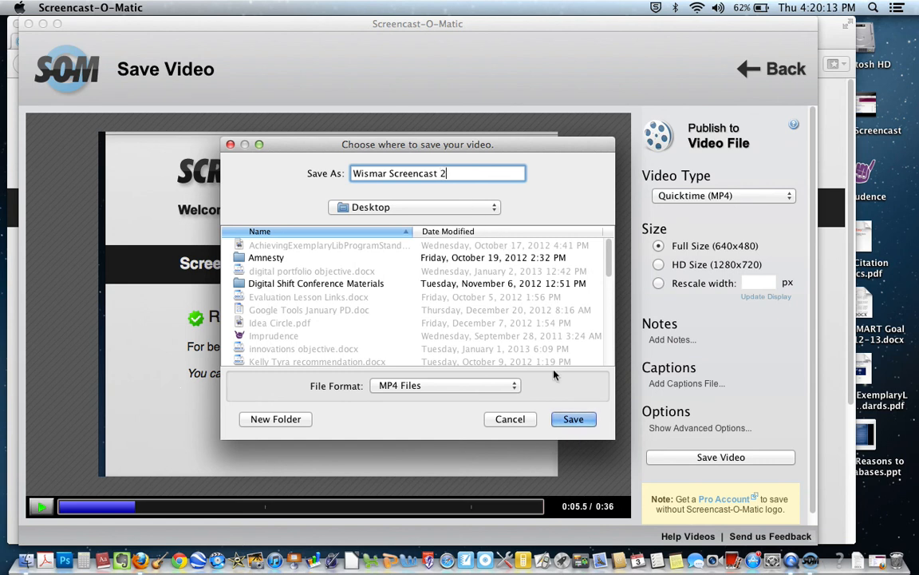
click(573, 420)
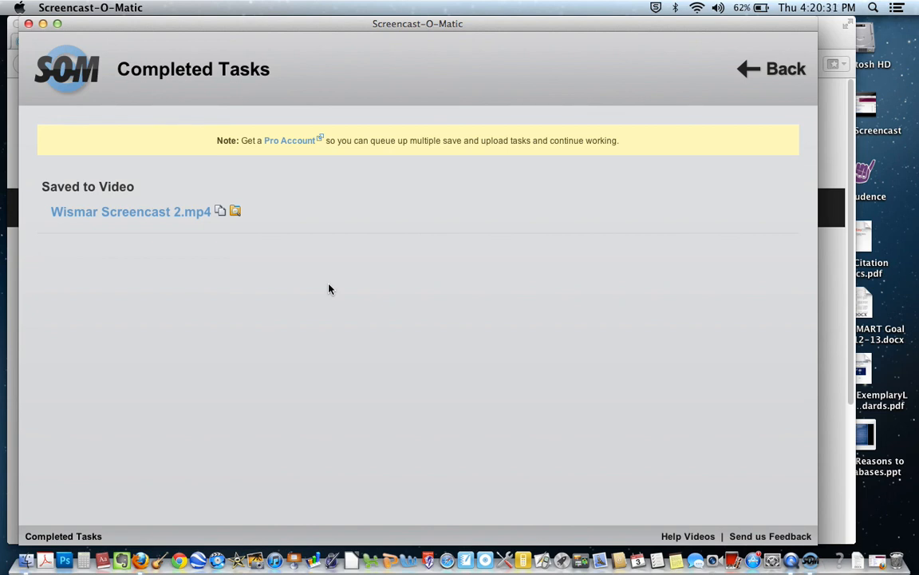
Step: Open the saved MP4 from the completed tasks in QuickTime Player, play its first few seconds and pause it
click(184, 213)
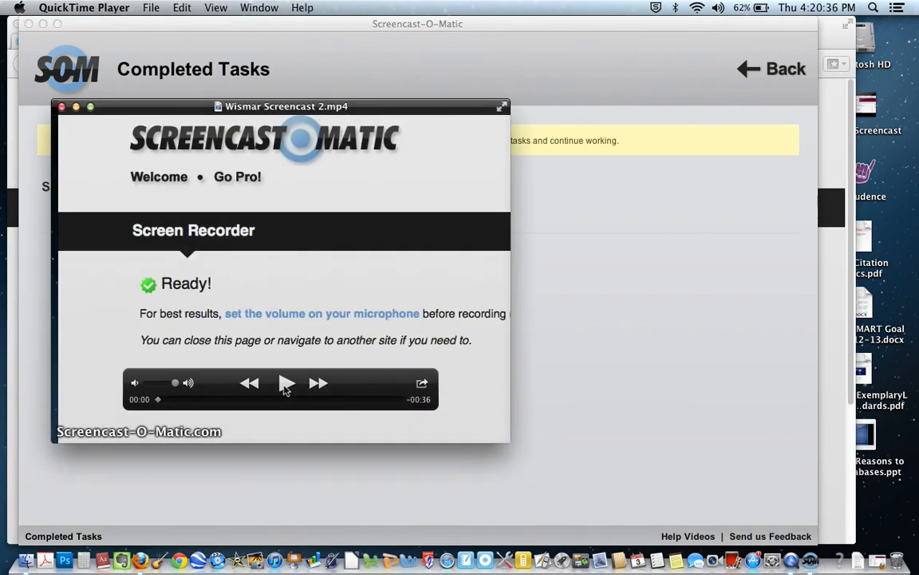
click(285, 383)
click(285, 384)
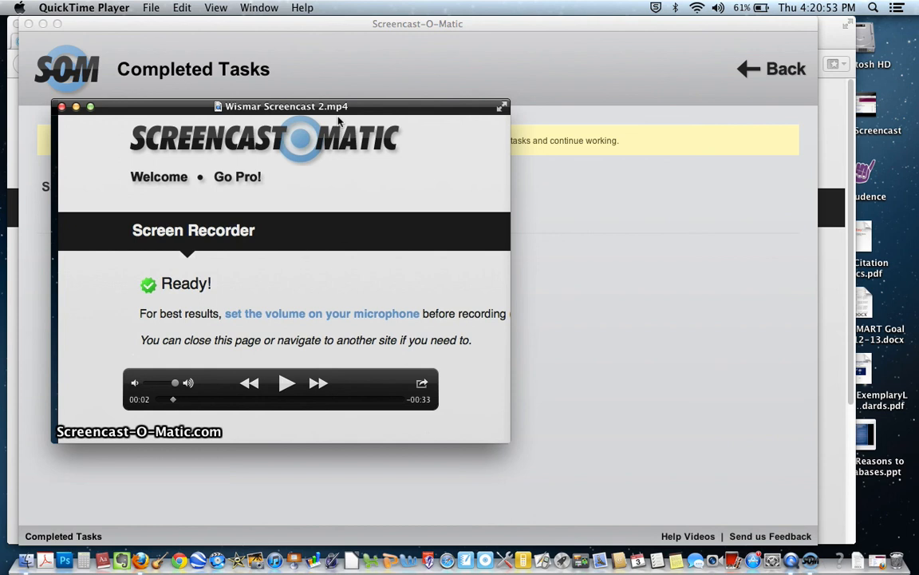
mouse_move(337, 160)
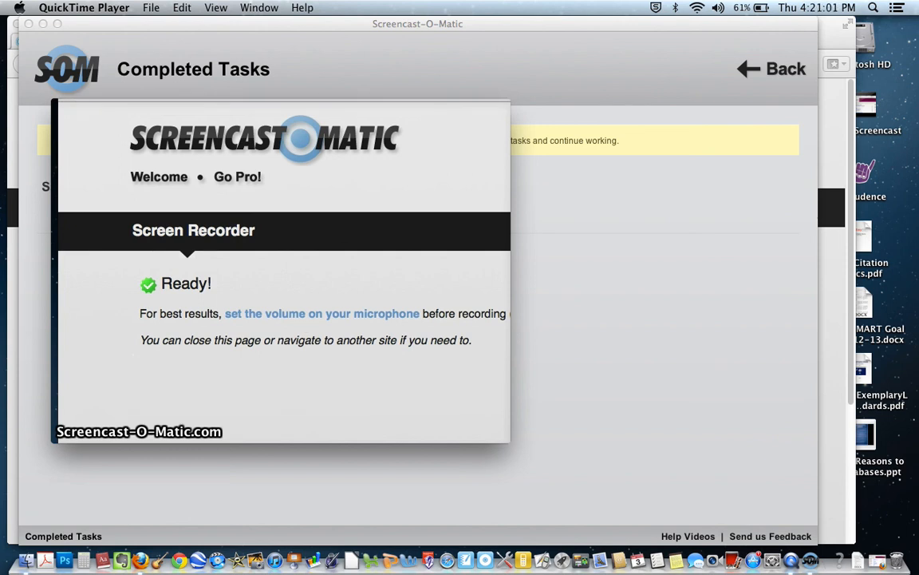
mouse_move(273, 313)
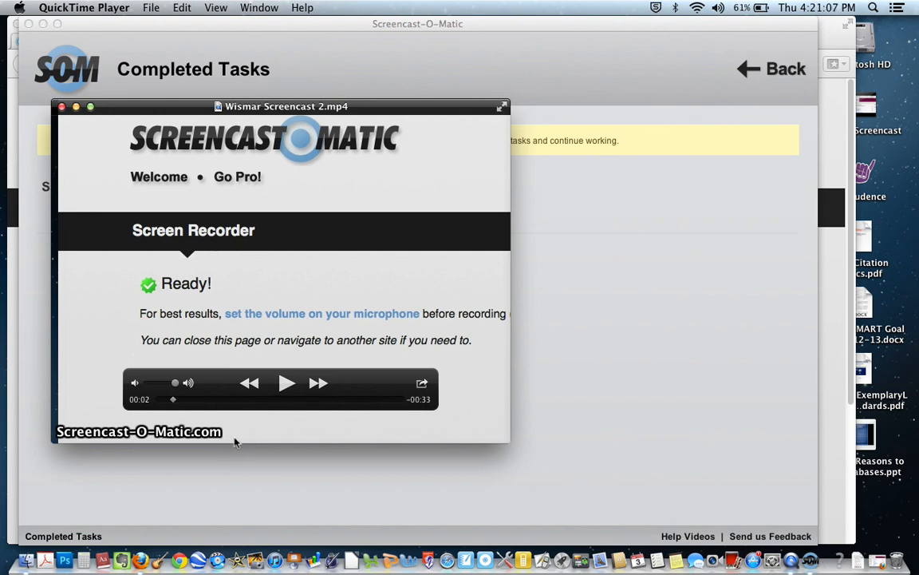
drag(229, 437, 251, 427)
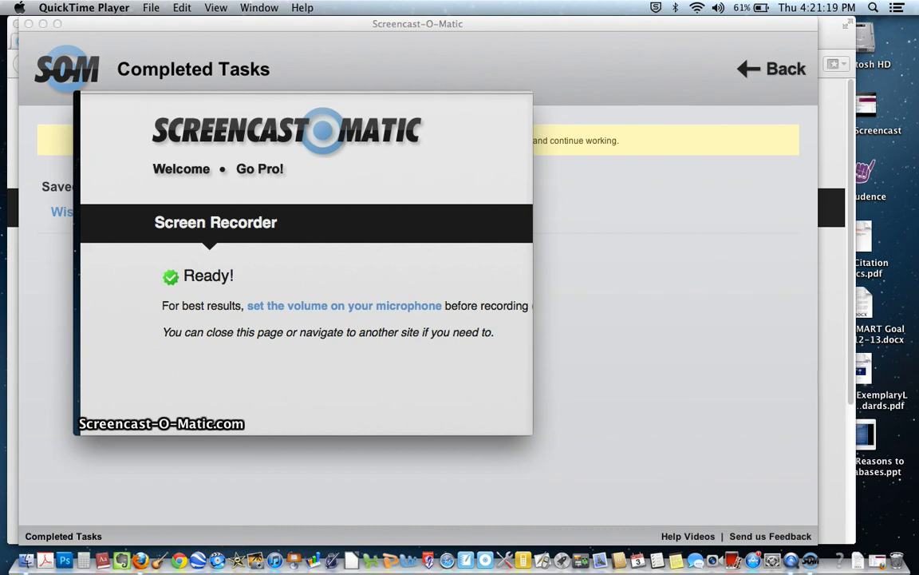
mouse_move(317, 246)
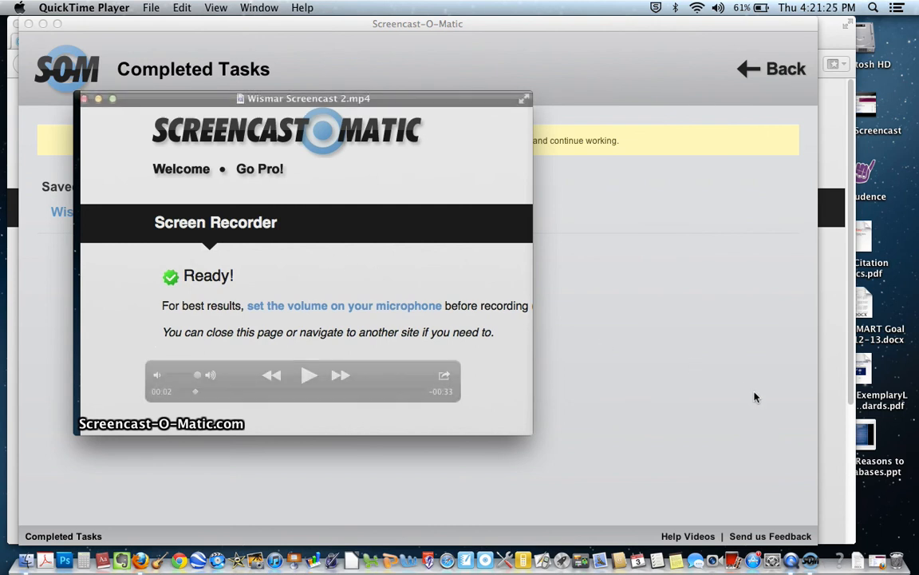
mouse_move(516, 290)
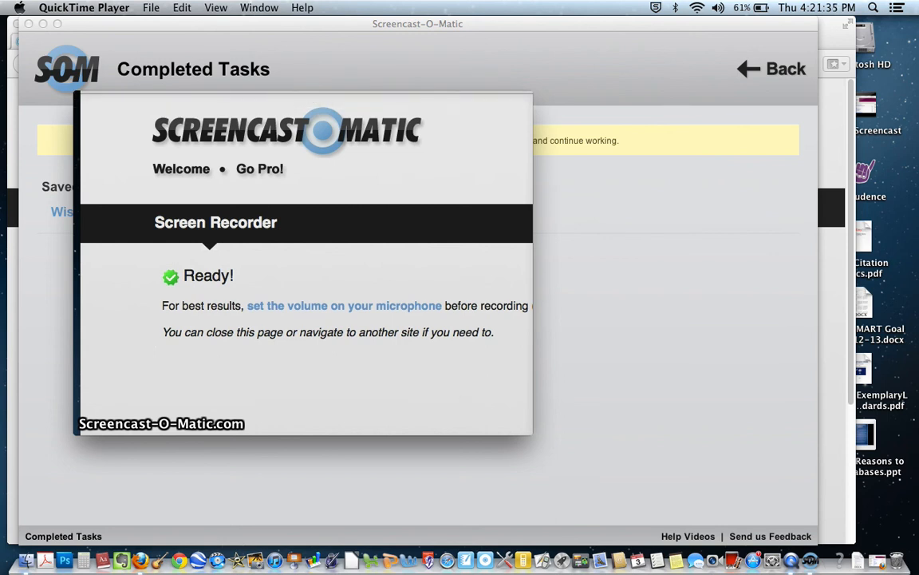
mouse_move(421, 175)
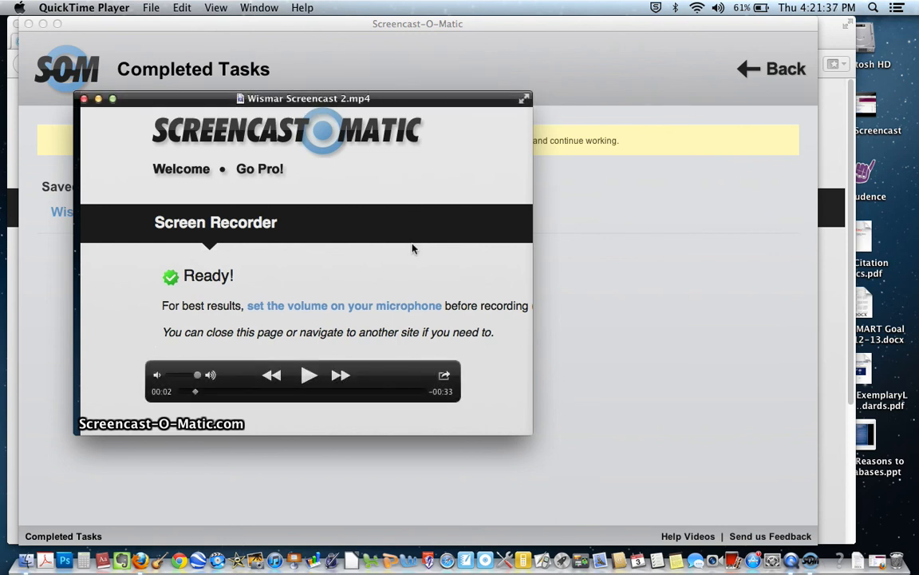